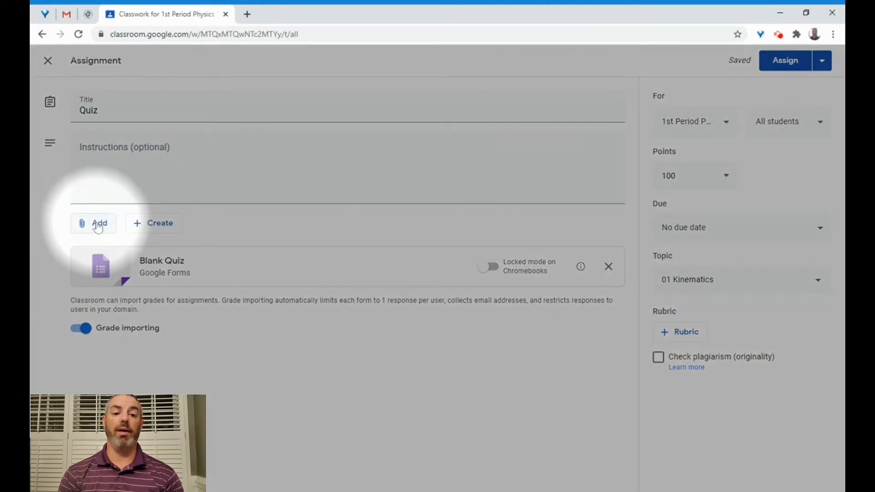
{"action": "left_click", "coordinate": [97, 223]}
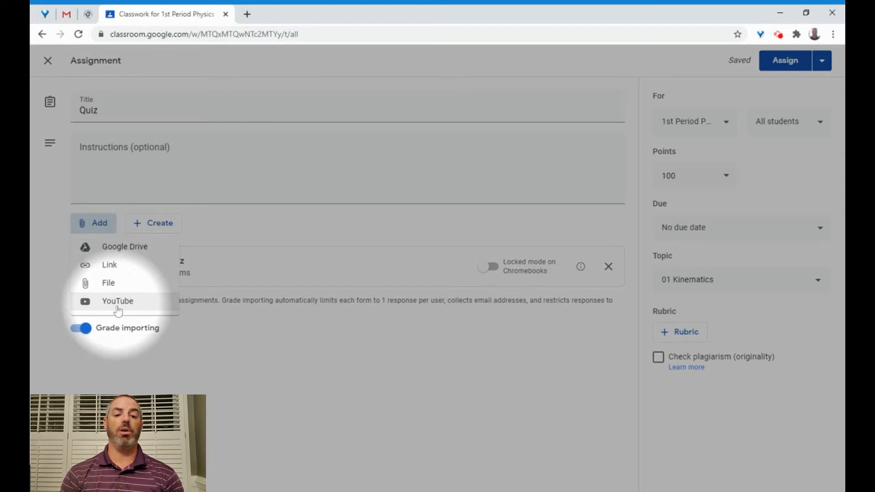
{"action": "left_click", "coordinate": [163, 224]}
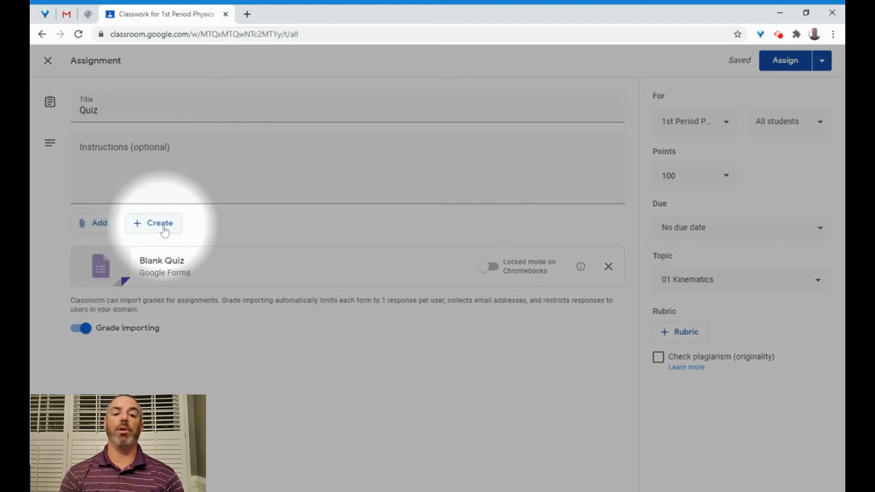
{"action": "left_click", "coordinate": [164, 230]}
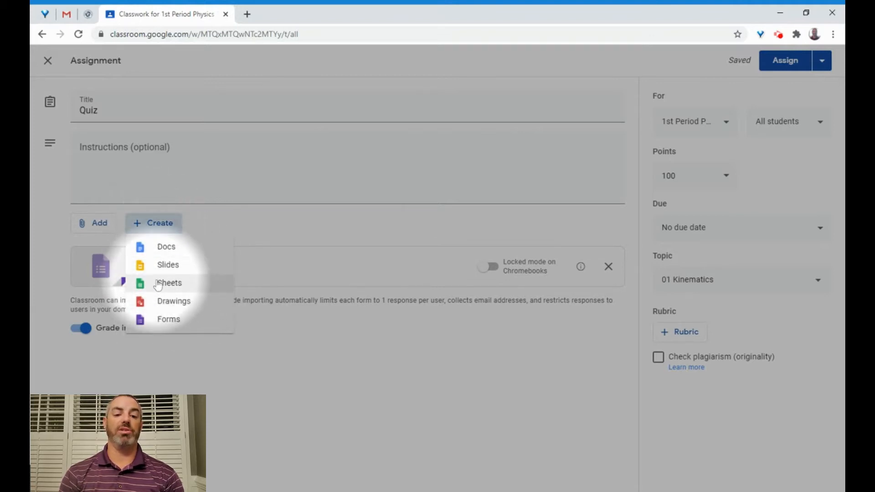
{"action": "left_click", "coordinate": [204, 222]}
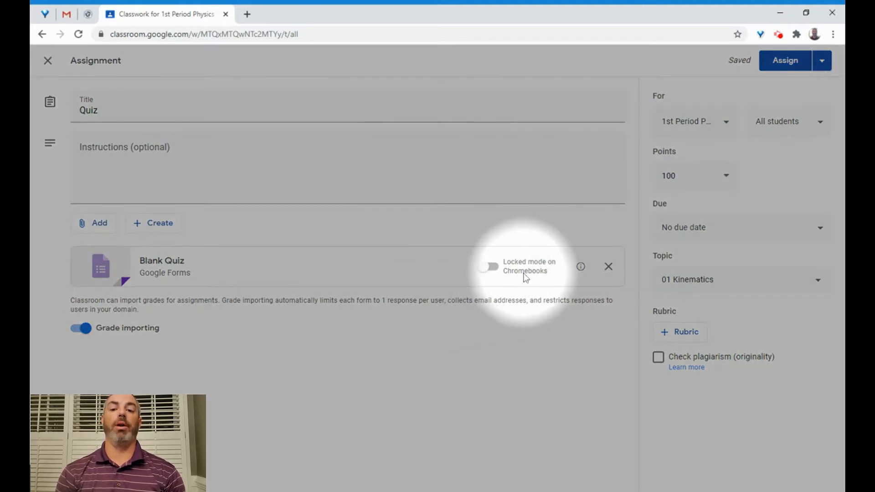
- Turn on locked mode on Chromebooks for the attached Blank Quiz, open the form for editing and dismiss the tour offer
{"action": "left_click", "coordinate": [488, 272]}
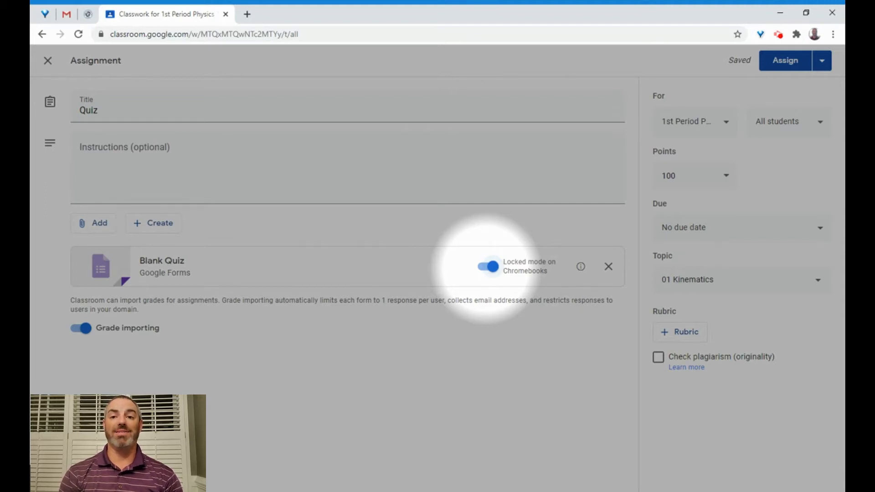
{"action": "mouse_move", "coordinate": [582, 269]}
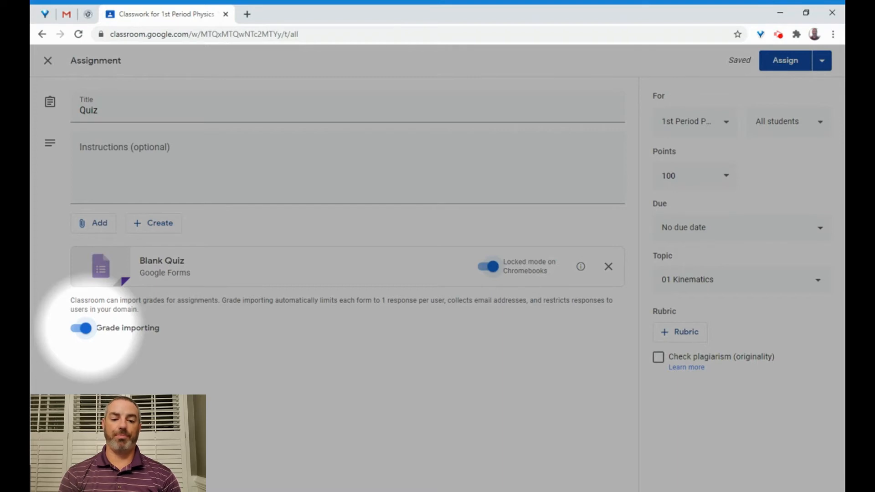
{"action": "left_click", "coordinate": [160, 266]}
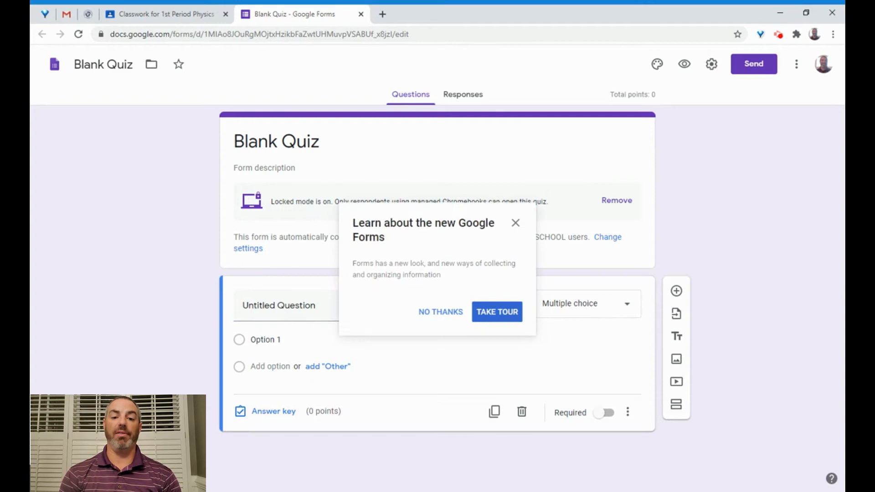
{"action": "left_click", "coordinate": [459, 317]}
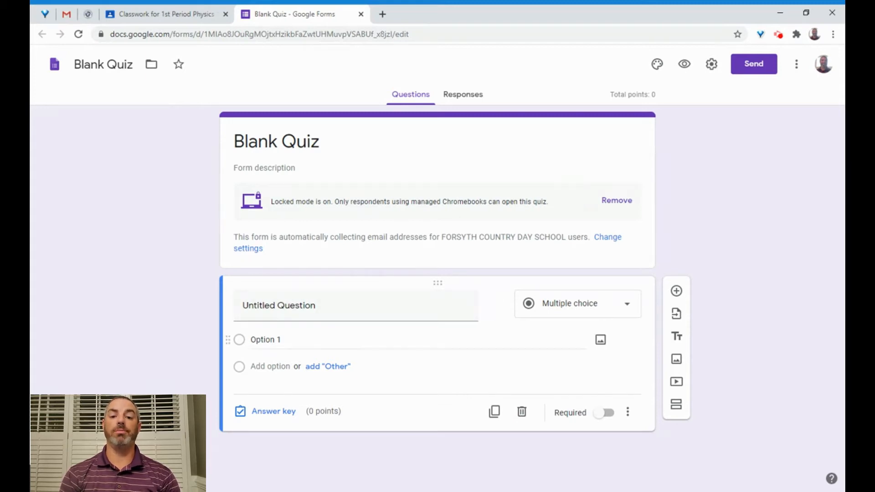
- Enter "How fast was the car moving?" as the first question, keeping it multiple choice
{"action": "left_click", "coordinate": [278, 306]}
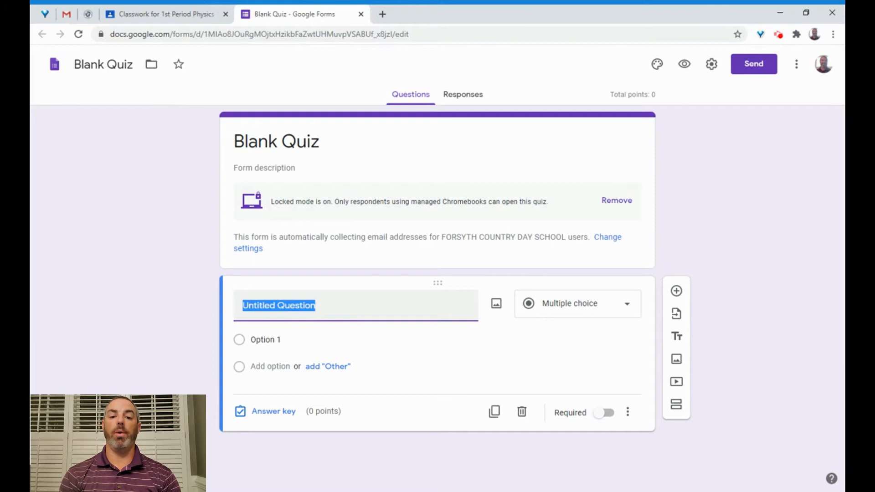
{"action": "type", "text": "How fast was "}
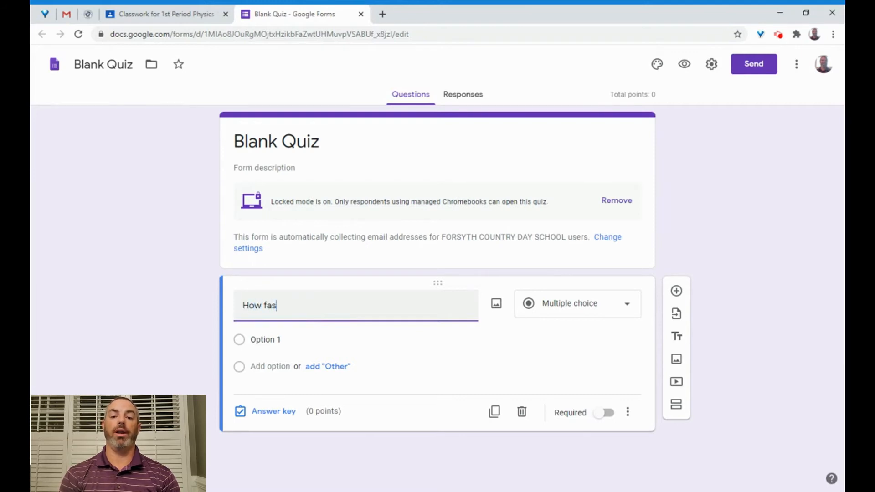
{"action": "type", "text": "the car moving?"}
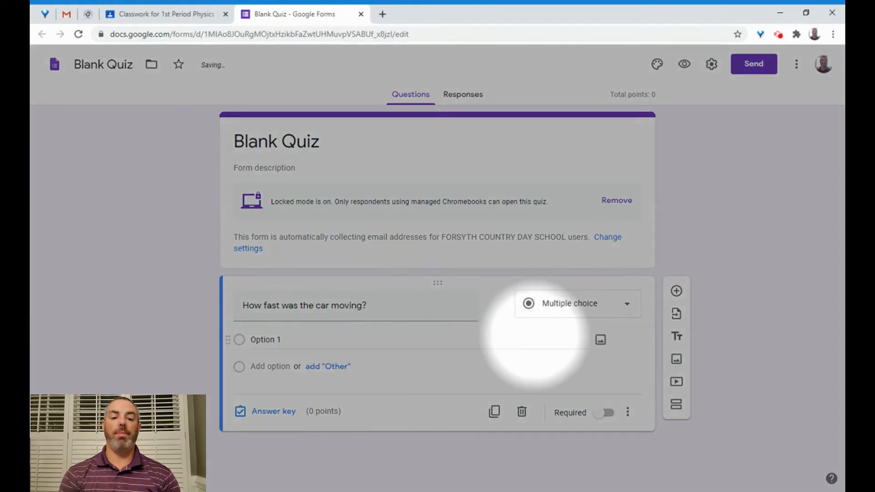
{"action": "left_click", "coordinate": [631, 310]}
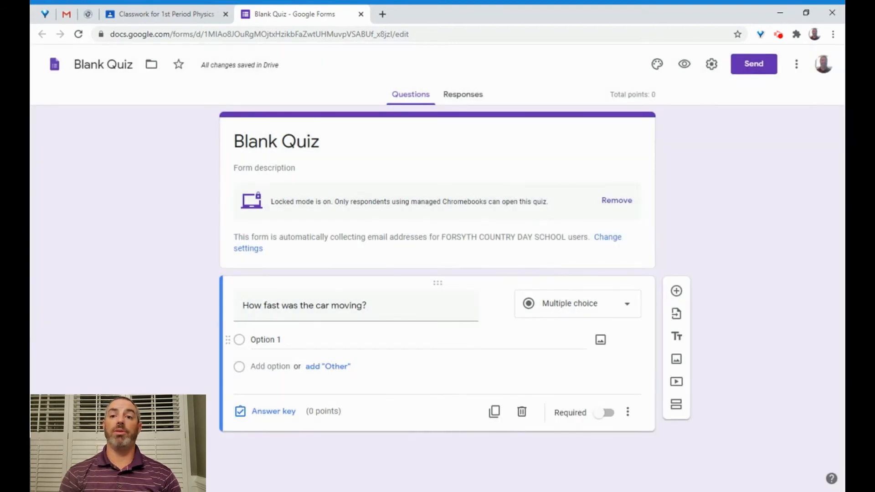
- Add the answer options Slow, Fast, Not moving and a default fourth option, and make the question required
{"action": "left_click", "coordinate": [271, 339]}
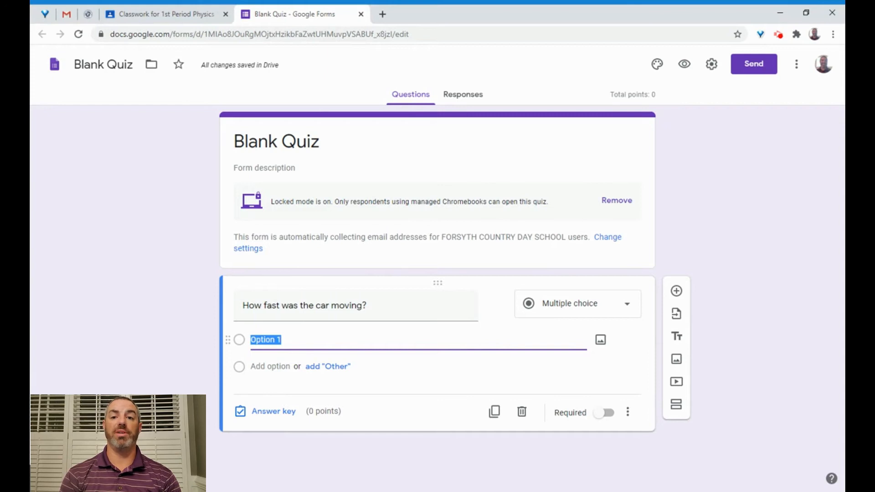
{"action": "type", "text": "Slow"}
{"action": "key", "text": "Return"}
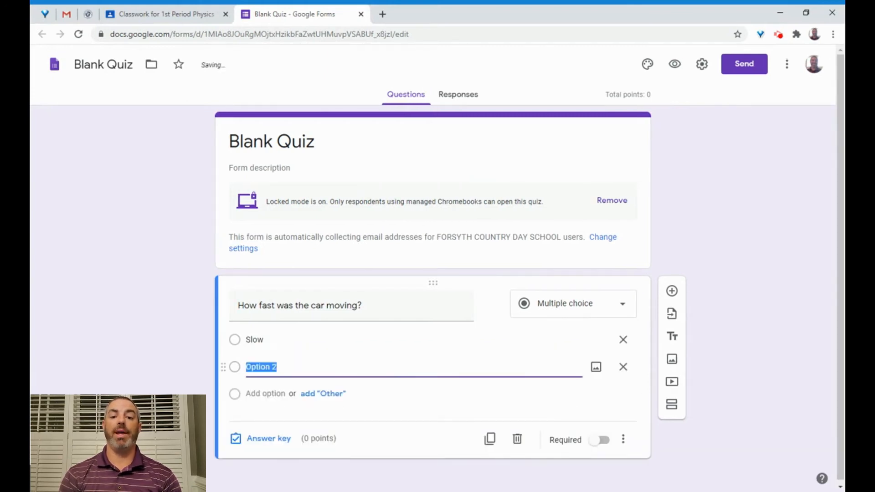
{"action": "type", "text": "Fast"}
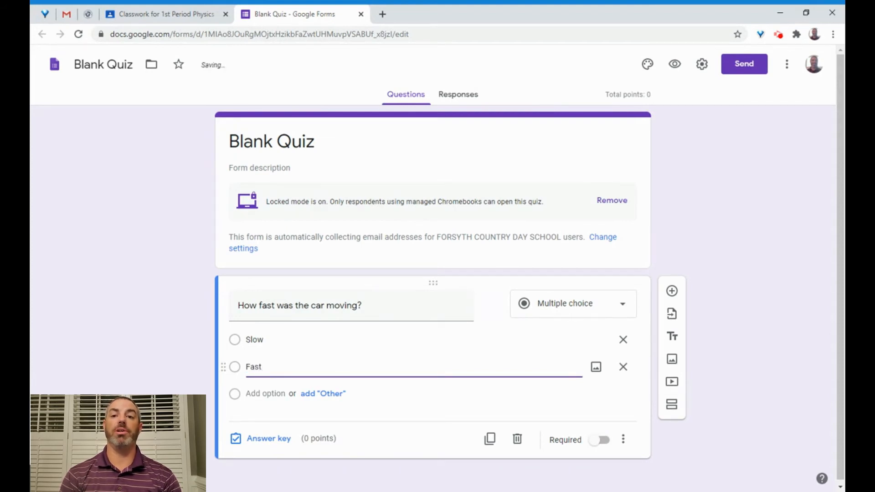
{"action": "key", "text": "Return"}
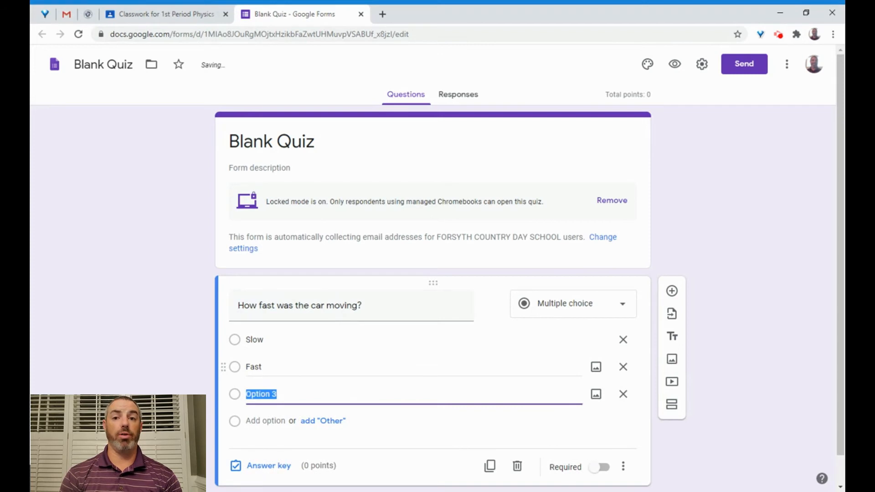
{"action": "type", "text": "Not moving"}
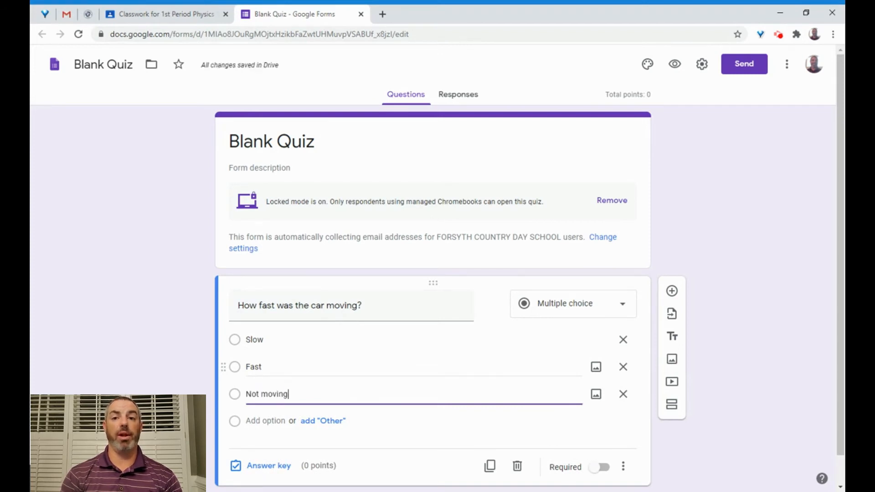
{"action": "key", "text": "Return"}
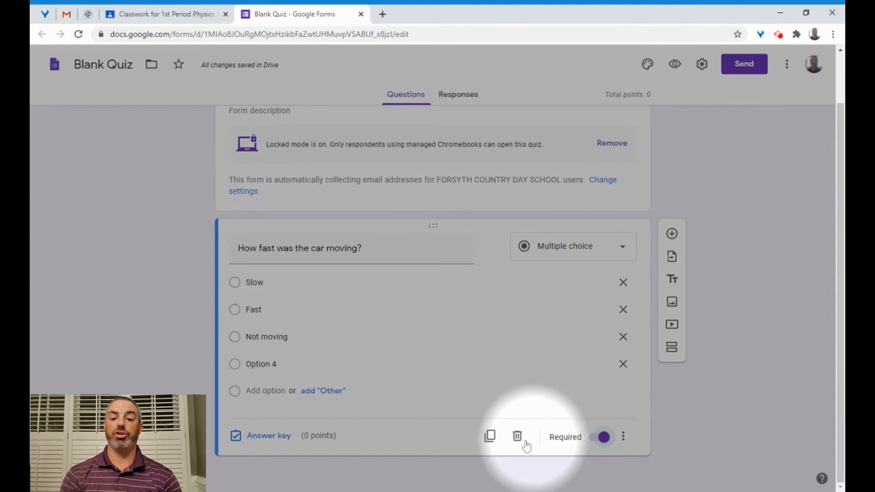
- Set the question's answer key to 5 points with Fast as the correct answer
{"action": "left_click", "coordinate": [258, 438]}
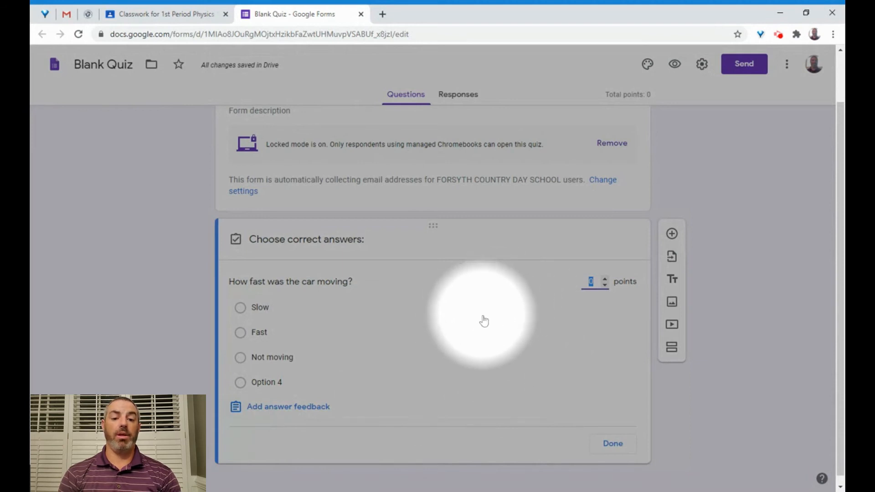
{"action": "left_click", "coordinate": [605, 280]}
{"action": "left_click", "coordinate": [606, 281]}
{"action": "left_click", "coordinate": [606, 281]}
{"action": "left_click", "coordinate": [605, 281]}
{"action": "left_click", "coordinate": [605, 280]}
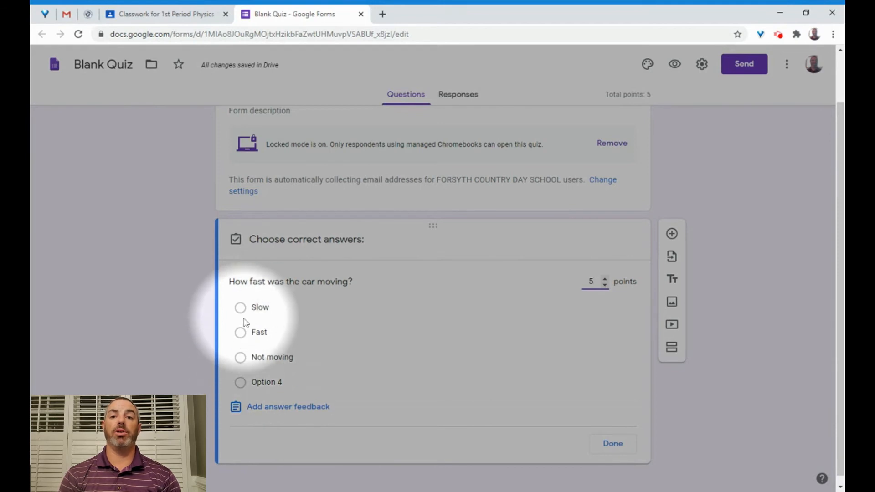
{"action": "left_click", "coordinate": [242, 333]}
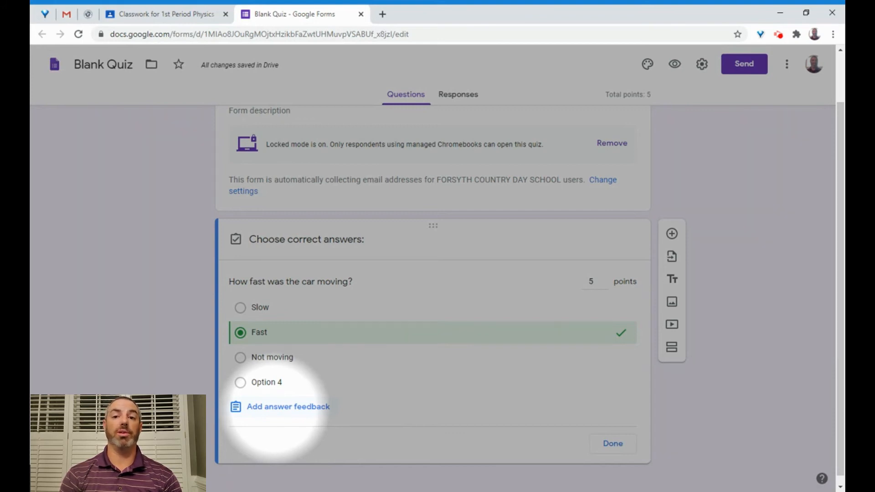
{"action": "left_click", "coordinate": [613, 445]}
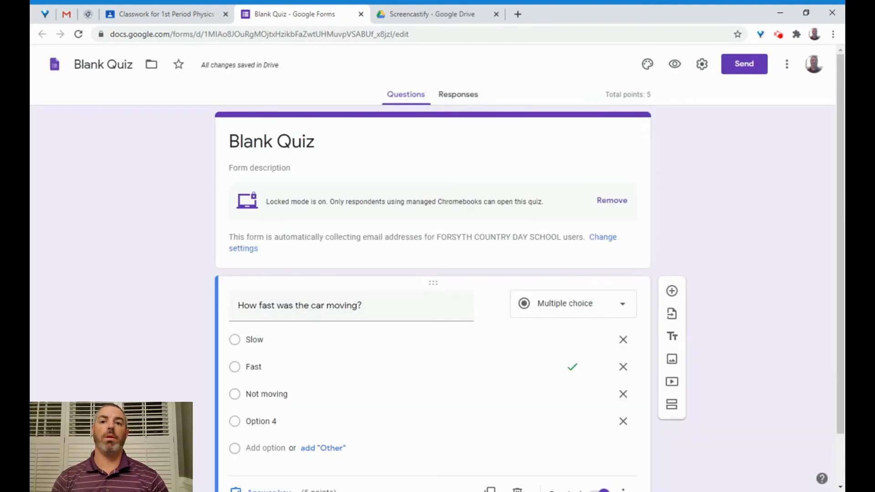
- Retitle the form Quiz and assign the quiz to the 1st Period Physics class in Google Classroom
{"action": "type", "text": "Q"}
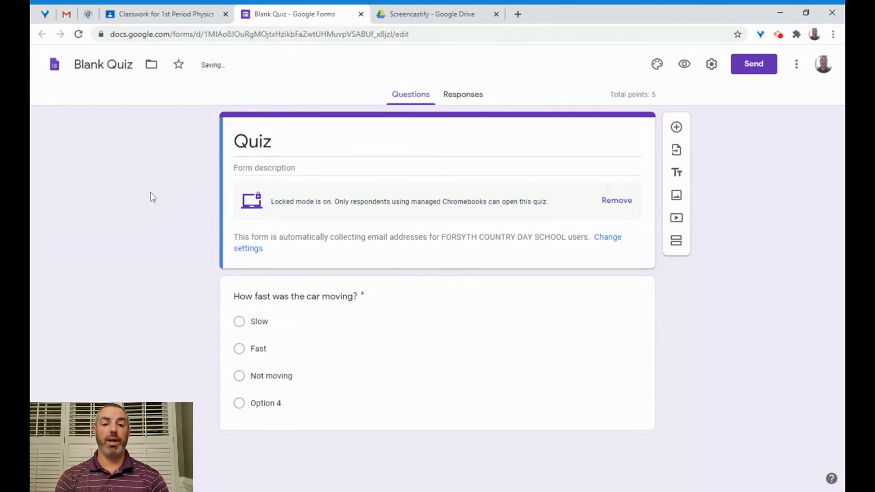
{"action": "left_click", "coordinate": [175, 15]}
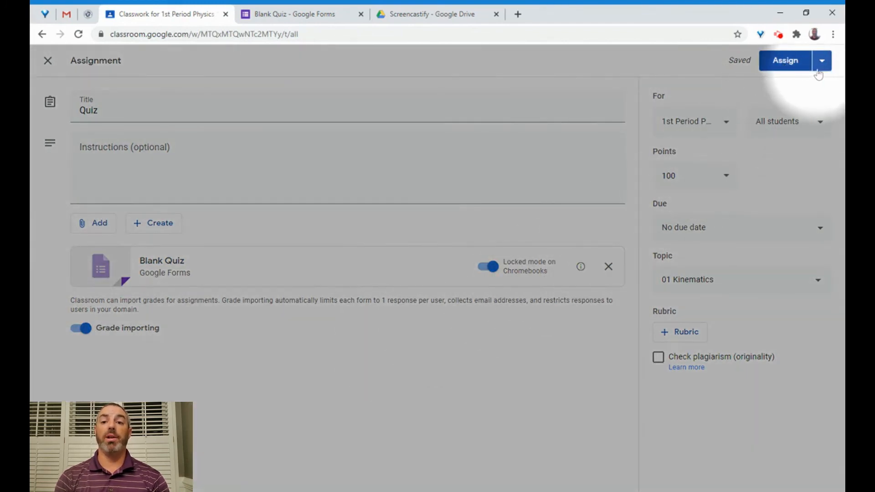
{"action": "left_click", "coordinate": [821, 63]}
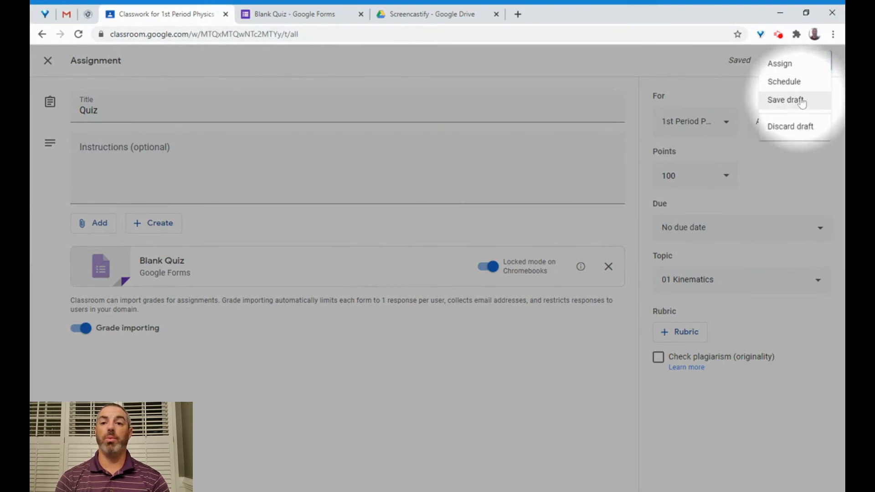
{"action": "left_click", "coordinate": [735, 71]}
{"action": "left_click", "coordinate": [783, 63]}
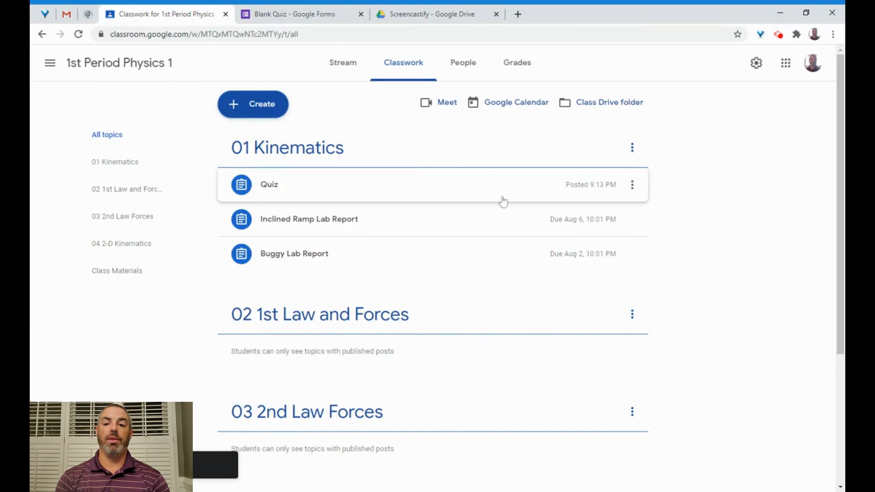
- Review the details of the posted Quiz assignment under 01 Kinematics, including its turned-in and assigned counts
{"action": "left_click", "coordinate": [430, 197]}
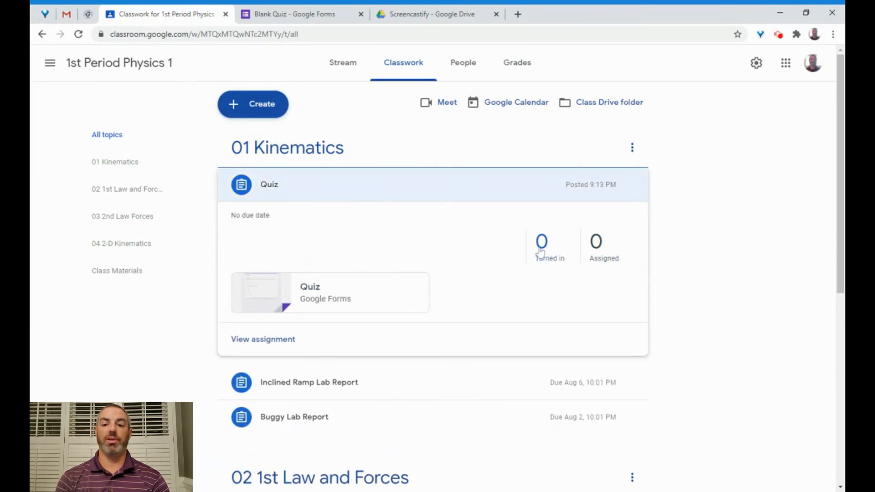
{"action": "left_click", "coordinate": [372, 200]}
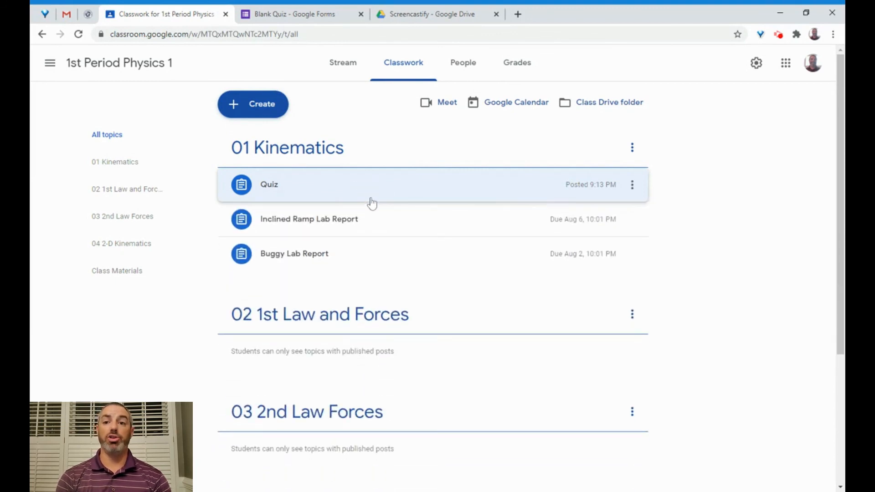